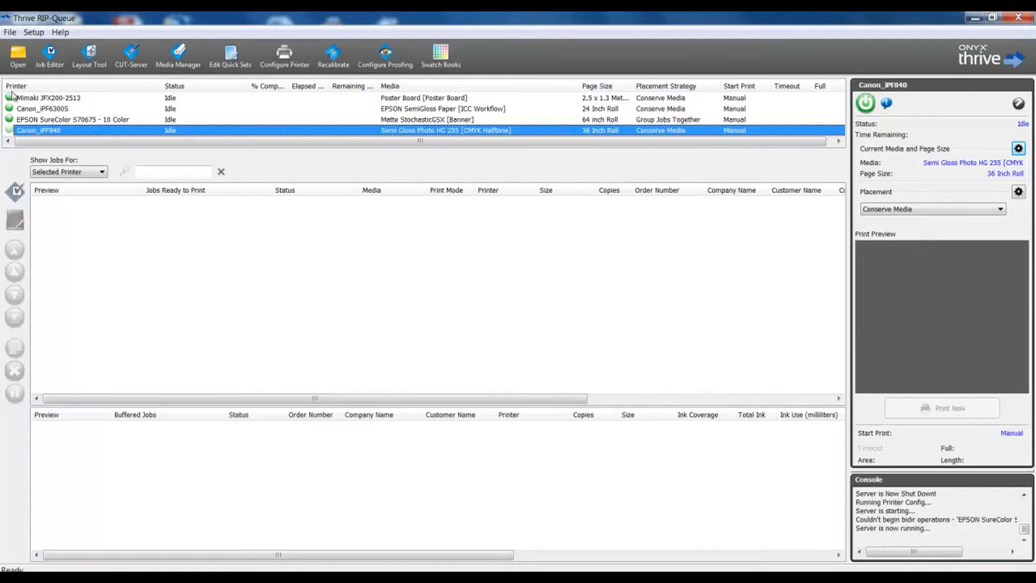
Open Ocean Tile.jpg from the New Sample Files folder with Open in Job Editor enabled
left_click(17, 54)
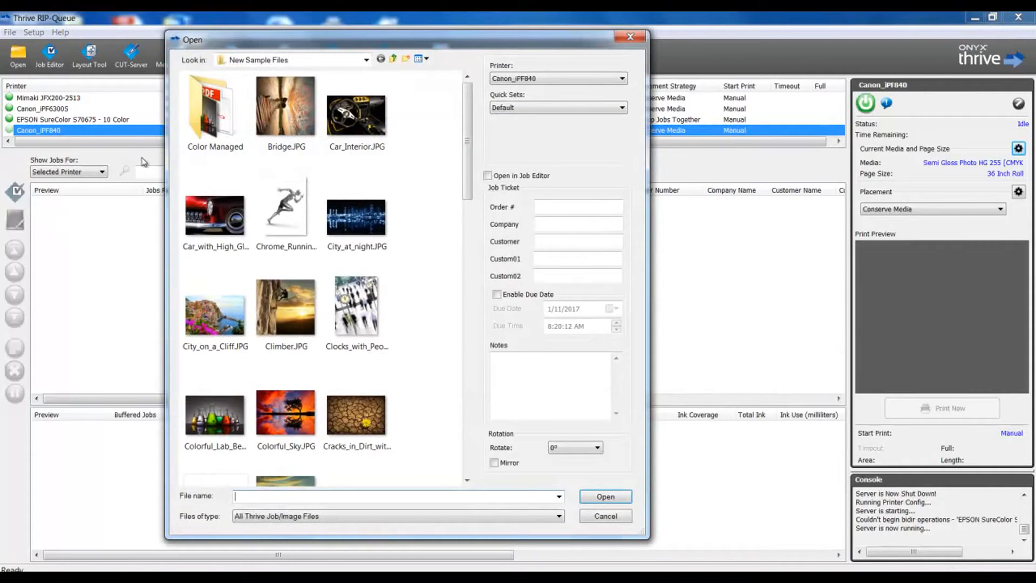
scroll(469, 185, "down", 1)
left_click_drag(469, 185, 469, 402)
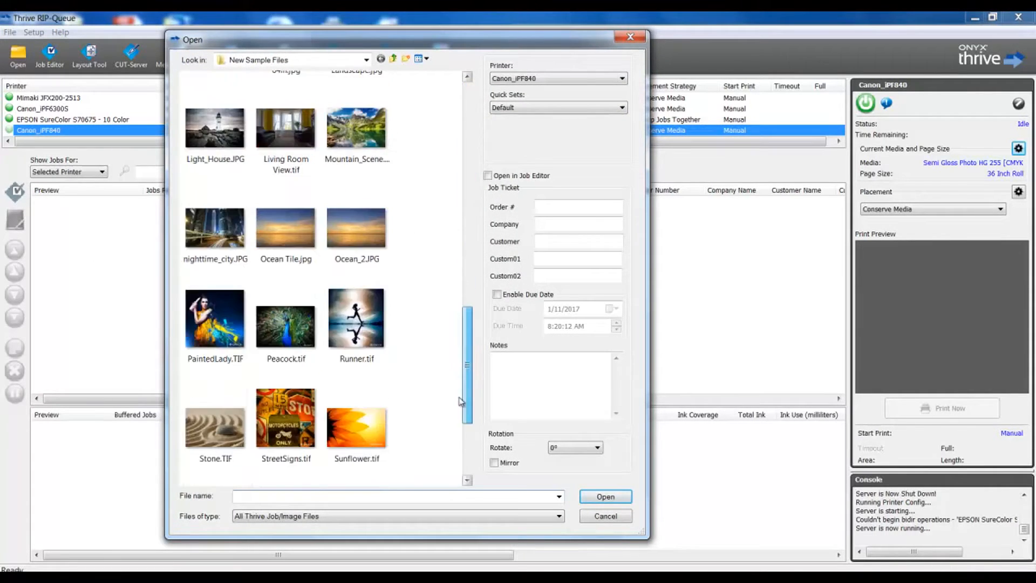
left_click(285, 227)
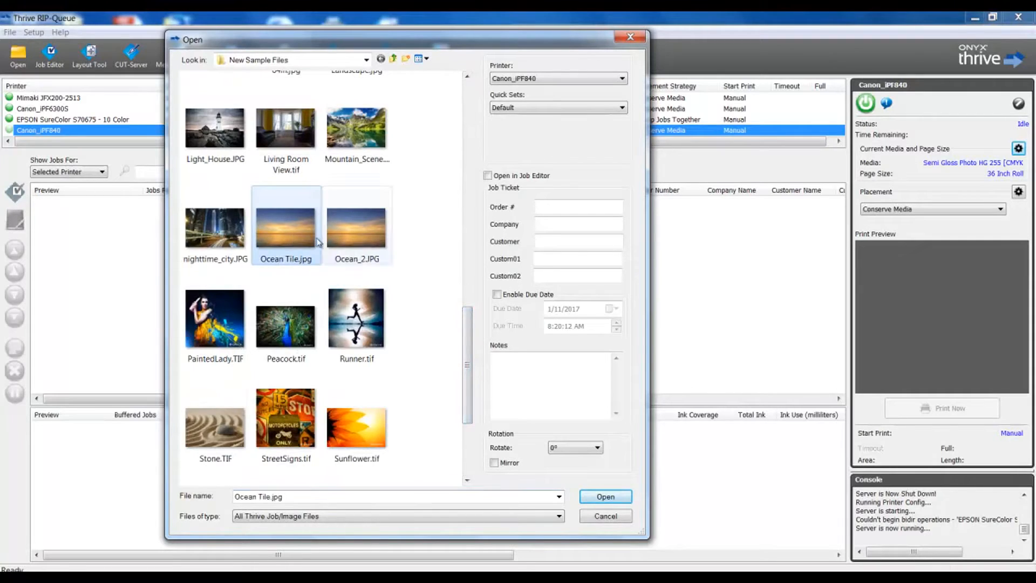
left_click(488, 176)
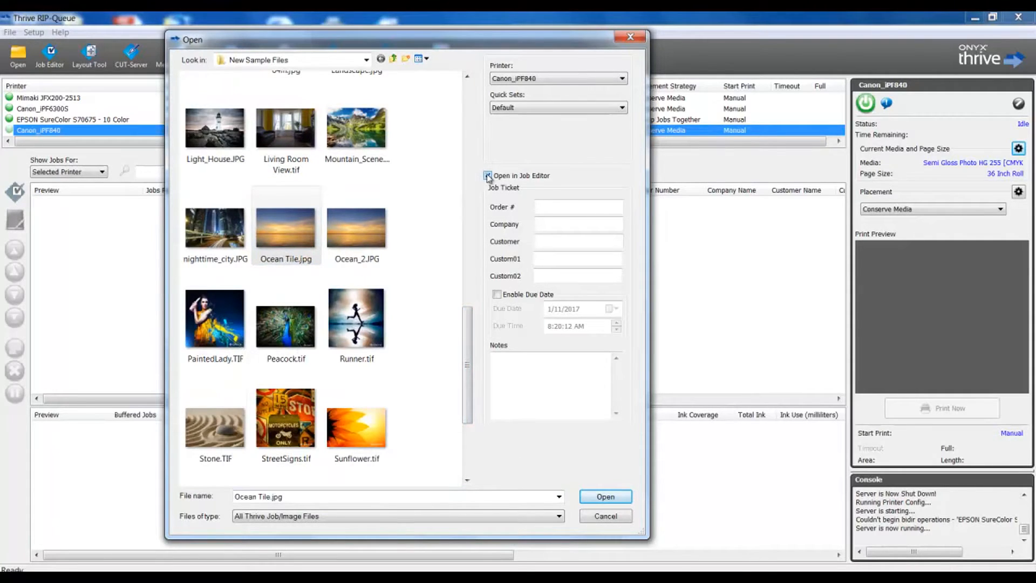
left_click(614, 496)
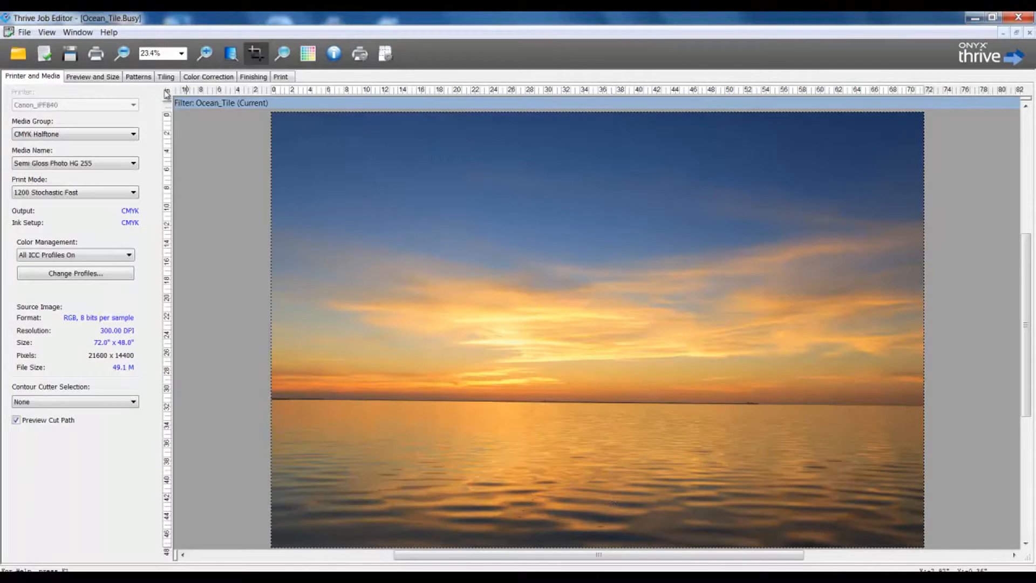
Enable tiling for the ocean image and view the available tile mark options
left_click(161, 77)
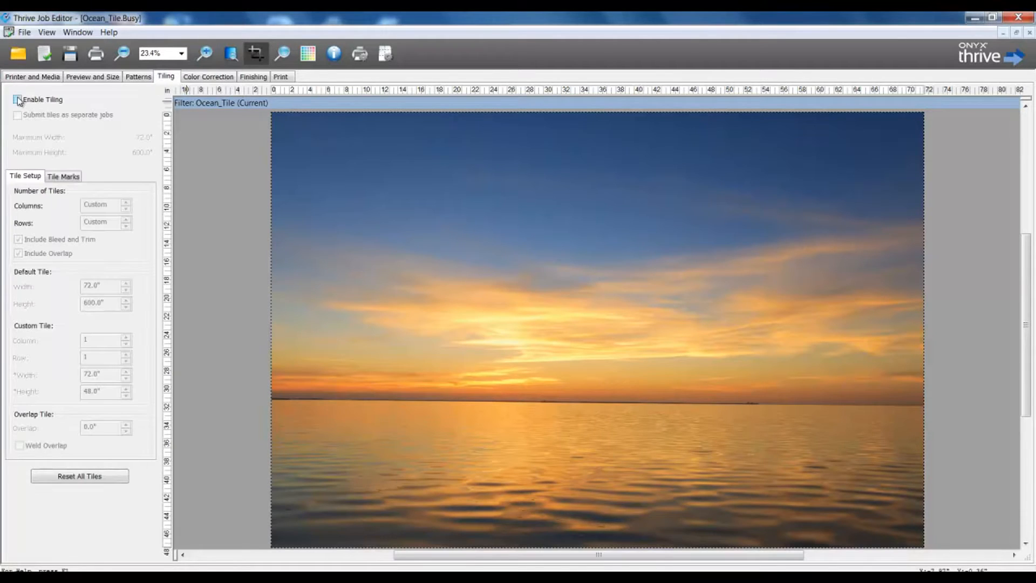
left_click(17, 99)
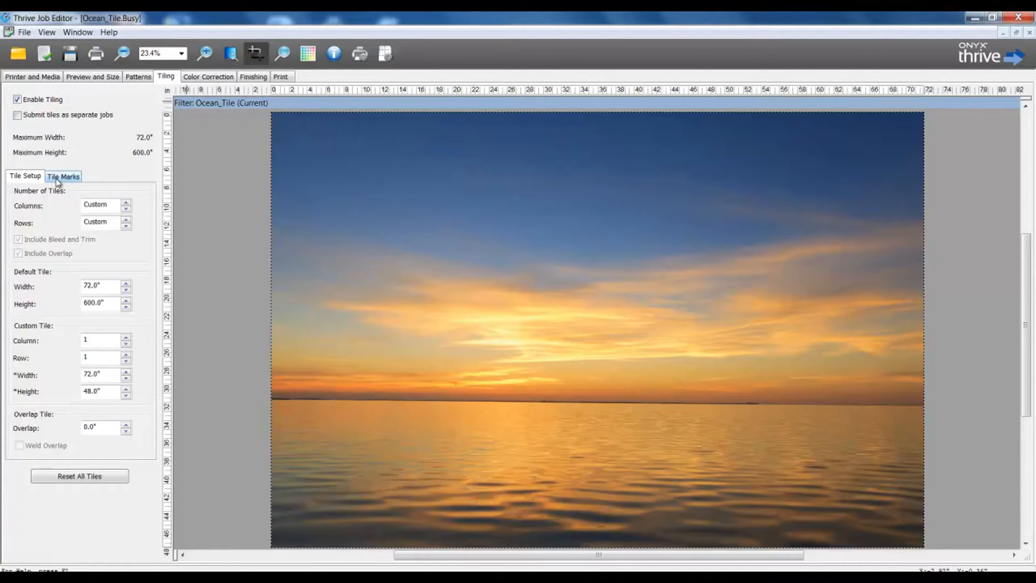
left_click(60, 176)
left_click(28, 179)
Set the maximum print area to 36 Inch Roll
left_click(93, 77)
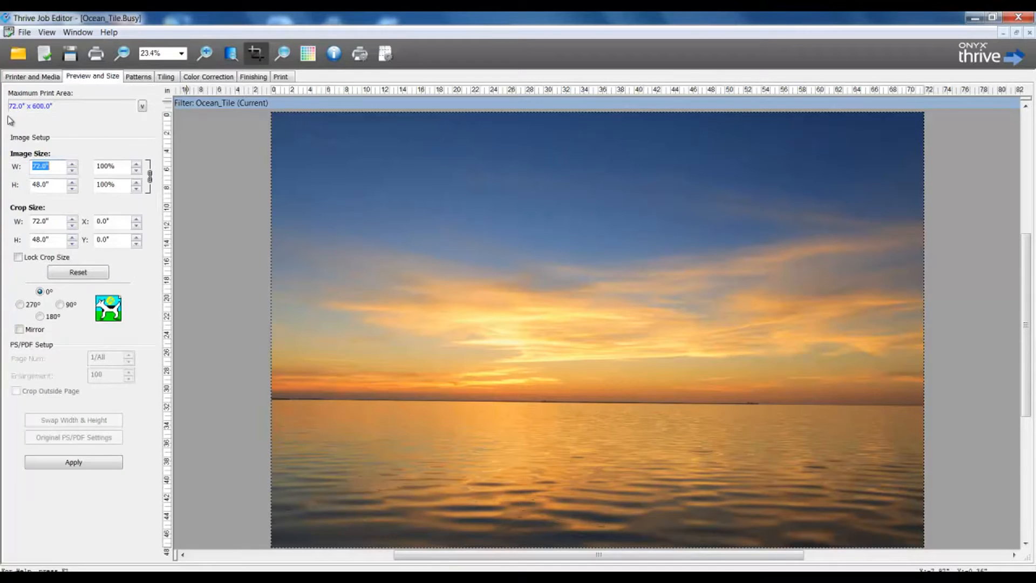
left_click(142, 106)
left_click(160, 152)
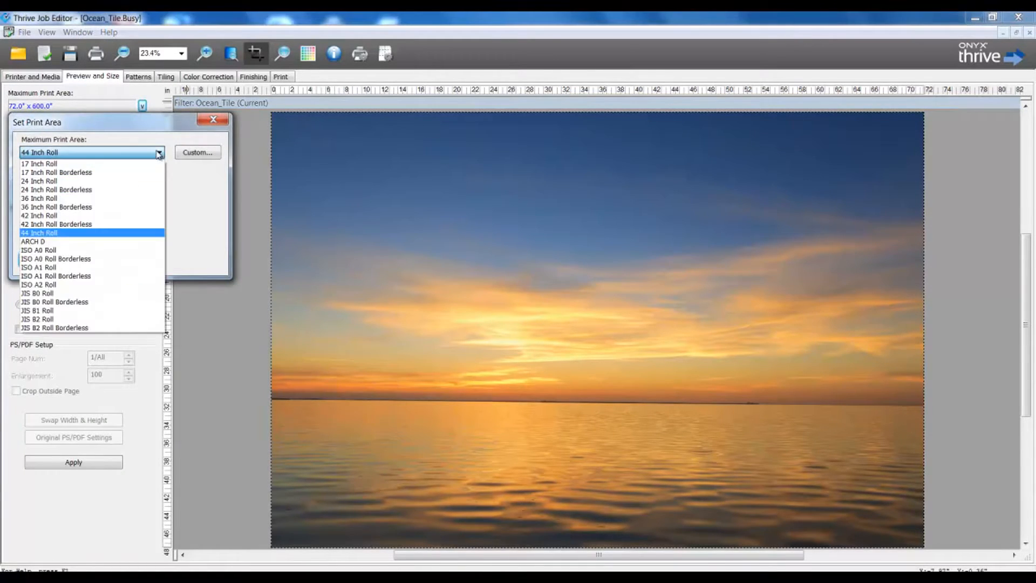
left_click(127, 199)
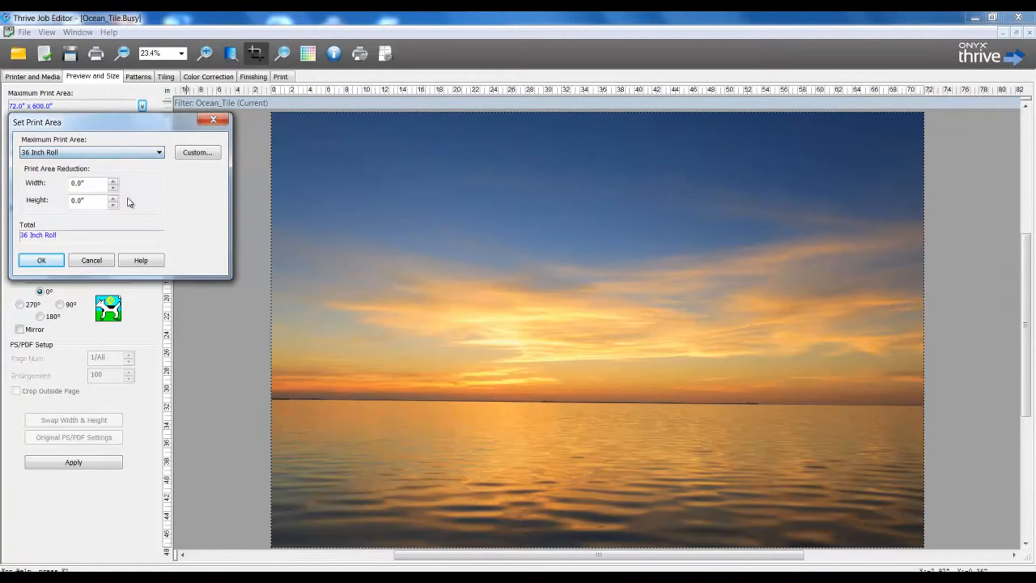
left_click(42, 262)
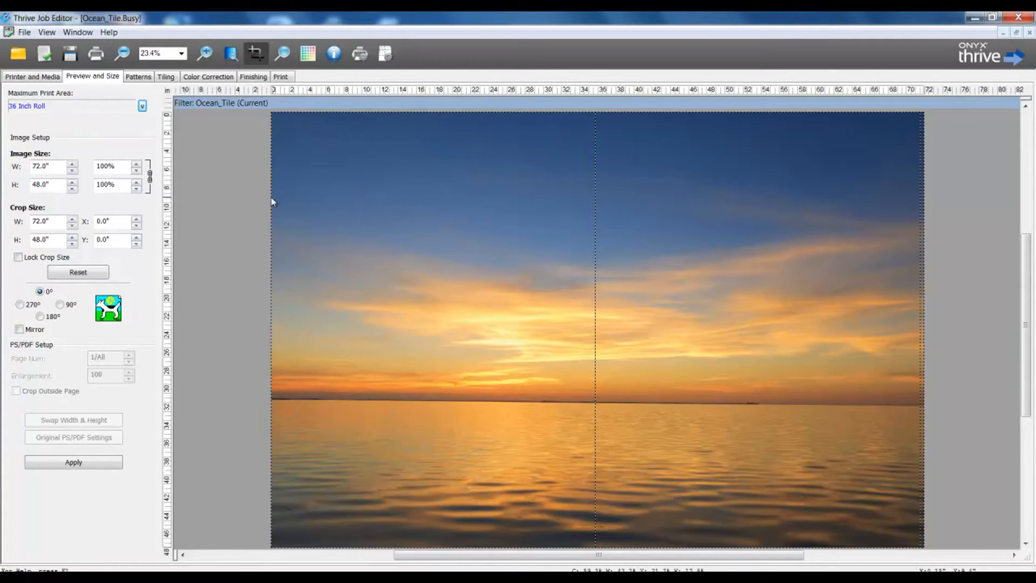
Set the tiling to divide the image into 3 columns
left_click(167, 77)
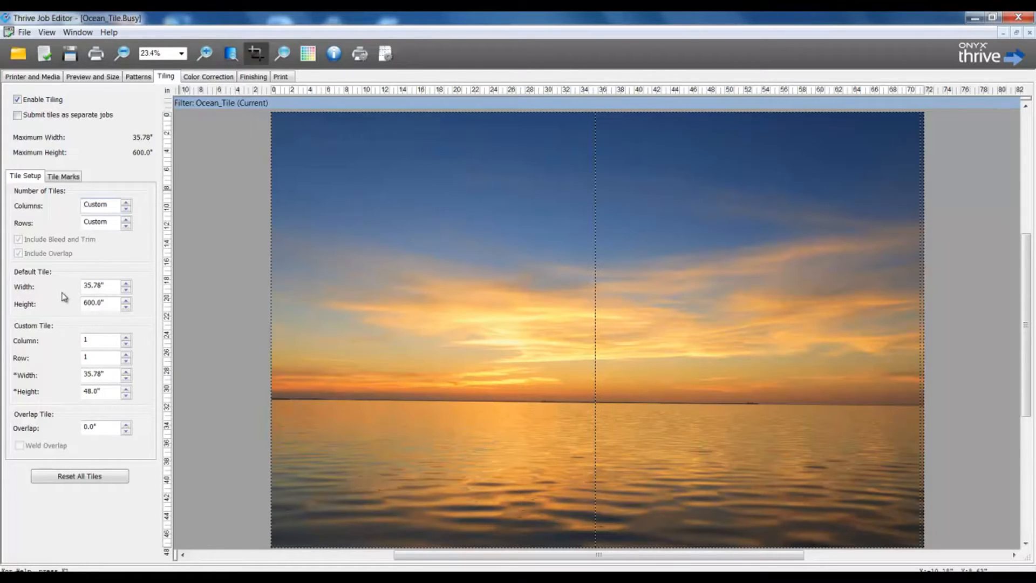
left_click(127, 338)
left_click(127, 346)
left_click(126, 203)
left_click(126, 204)
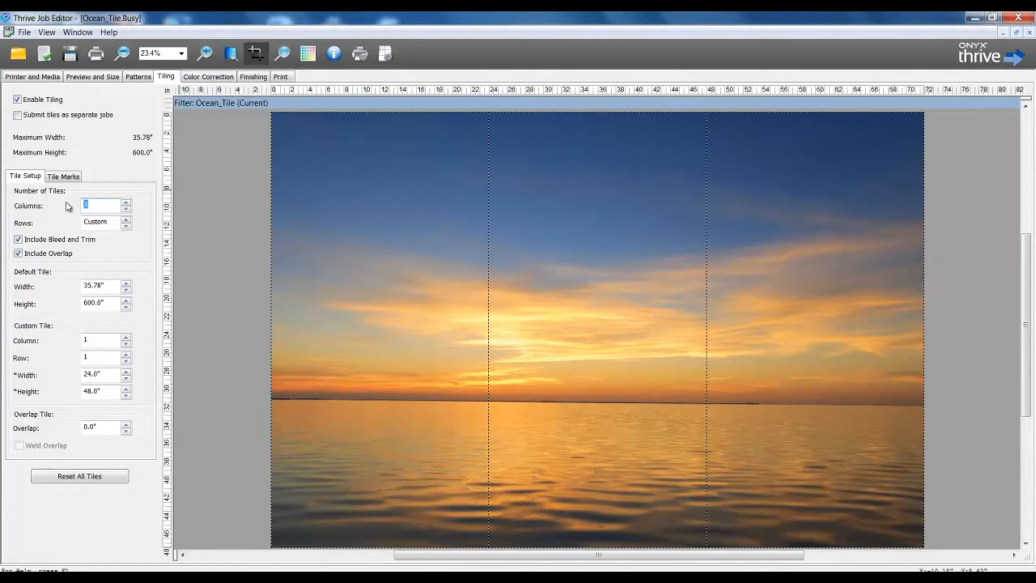
Try 6 tile columns and reduce the number back to 3
type("6")
key("Tab")
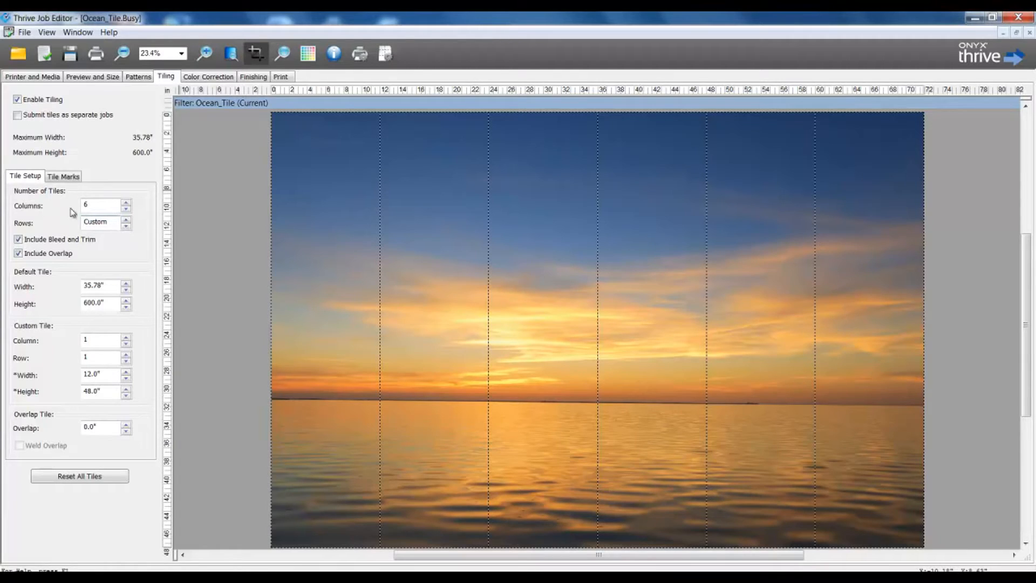
left_click(126, 210)
left_click(126, 209)
left_click(126, 209)
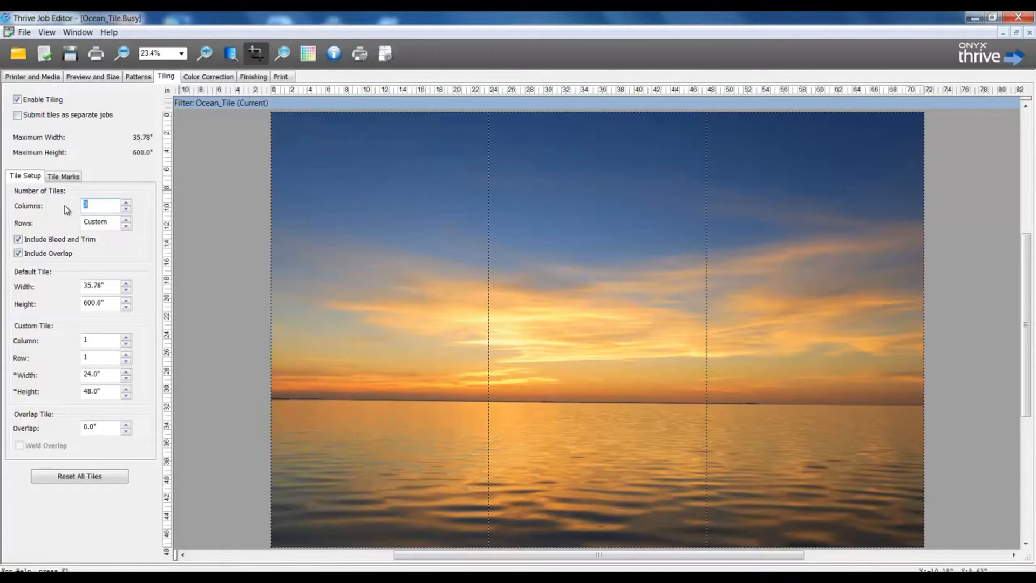
Set the number of tiles to 2 columns and 1 row
left_click(126, 211)
left_click(126, 211)
left_click(127, 221)
left_click(126, 221)
left_click(126, 221)
left_click(126, 222)
left_click(126, 223)
left_click(126, 223)
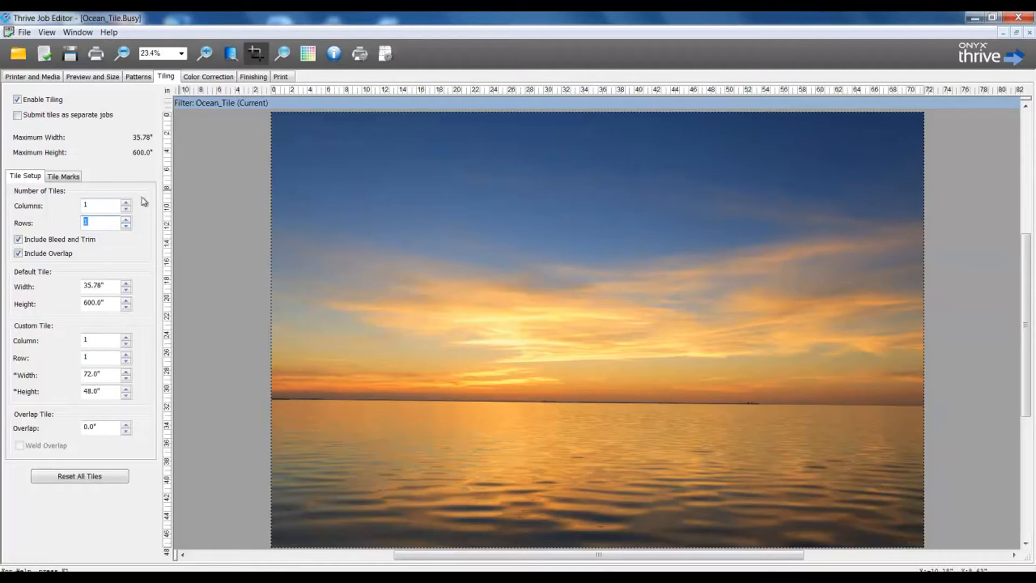
left_click(125, 204)
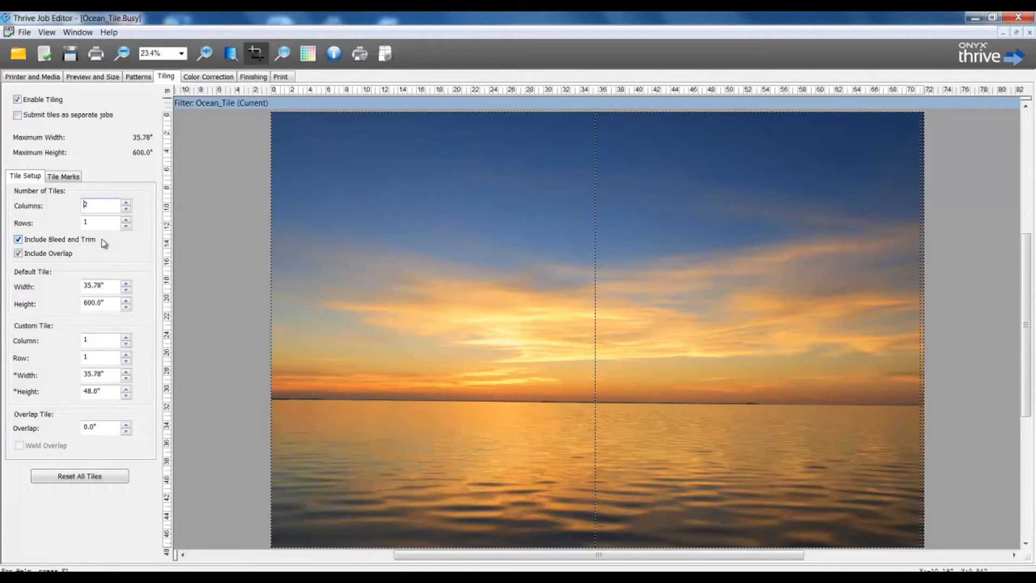
Enable image bleed and set a 0.5" bleed on all four sides
left_click(247, 77)
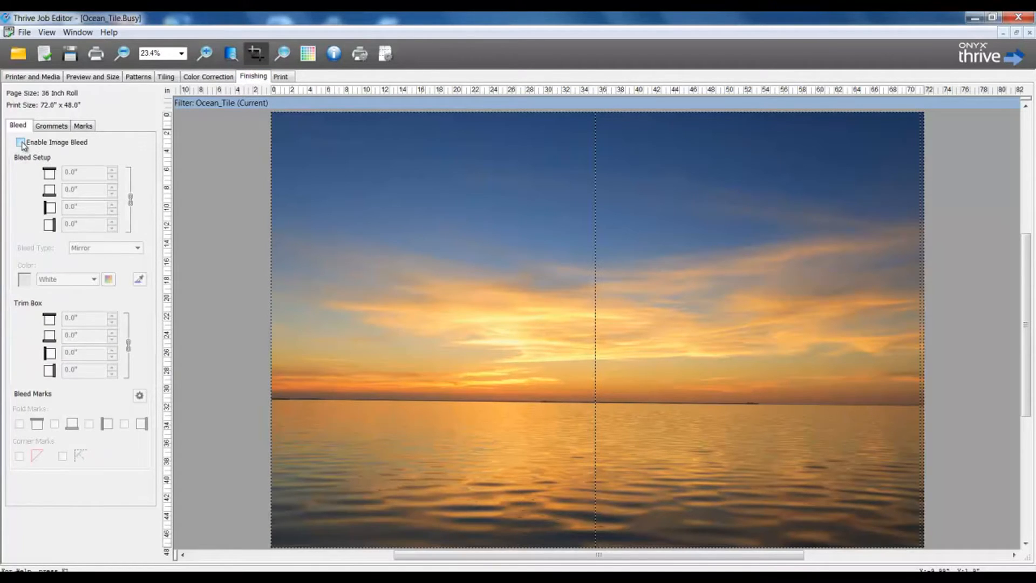
left_click(21, 143)
left_click(70, 171)
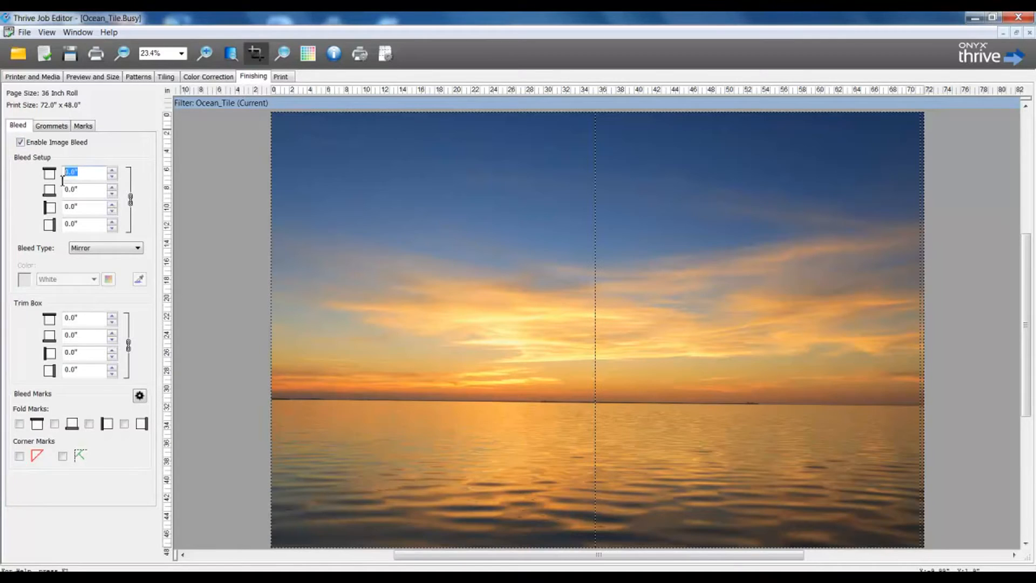
type("0.5")
key("Tab")
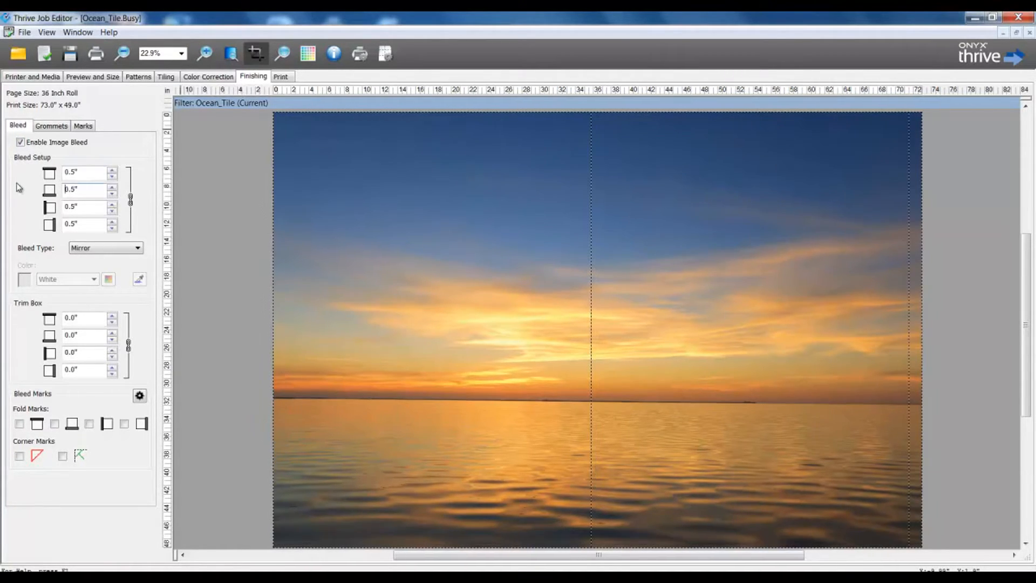
Set the trim box to 0.5" on all four sides
left_click_drag(85, 321, 57, 319)
type(".5")
key("Tab")
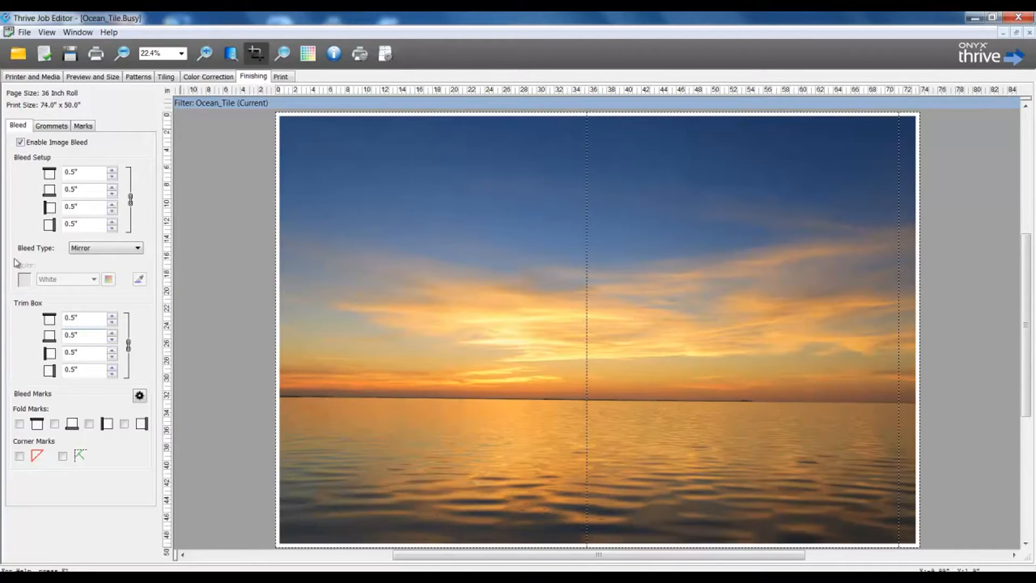
Switch Include Bleed and Trim off and on in the tile setup to compare the tile widths, leaving it enabled
left_click(167, 77)
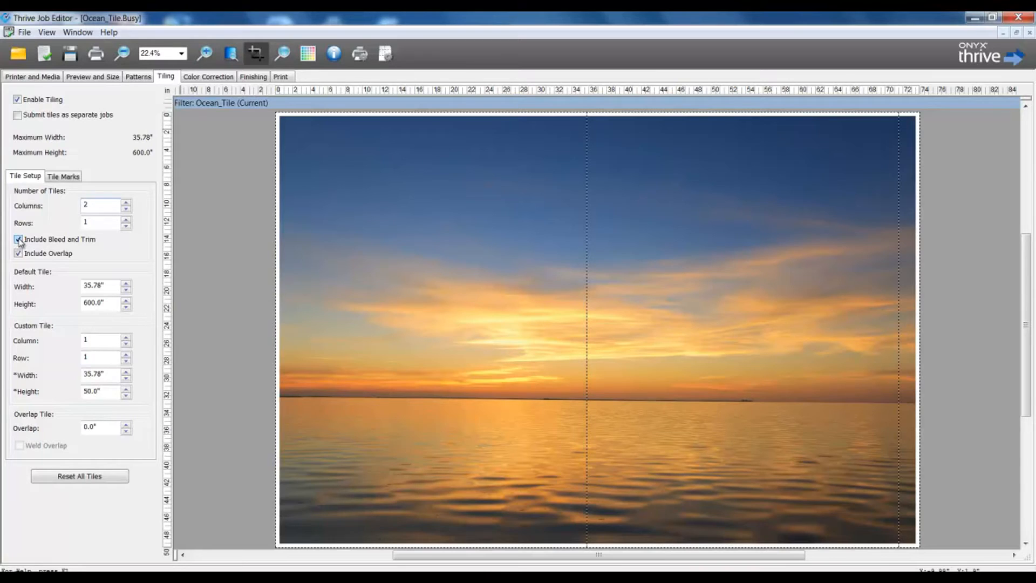
left_click(19, 240)
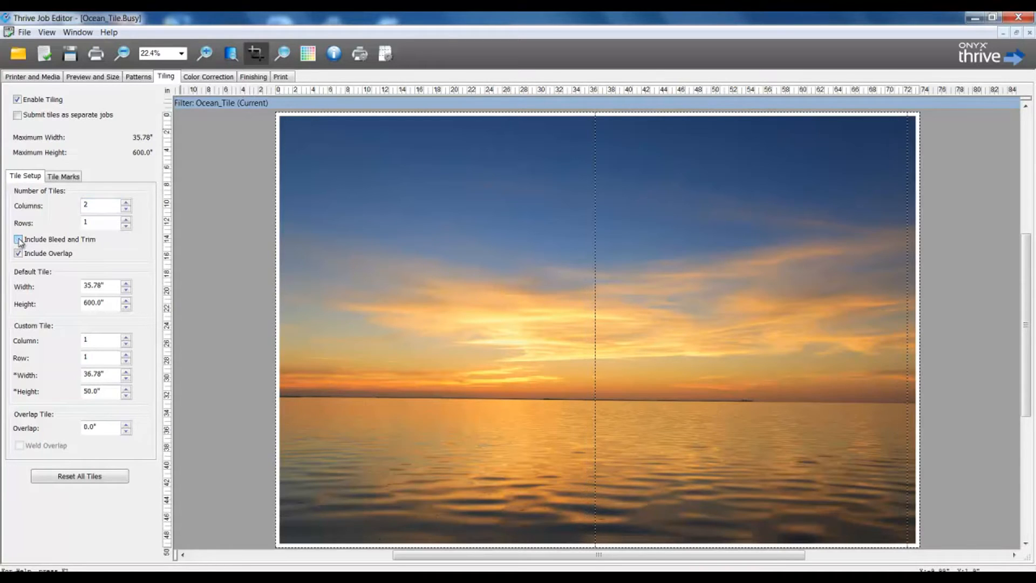
left_click(18, 240)
left_click(18, 240)
left_click(19, 240)
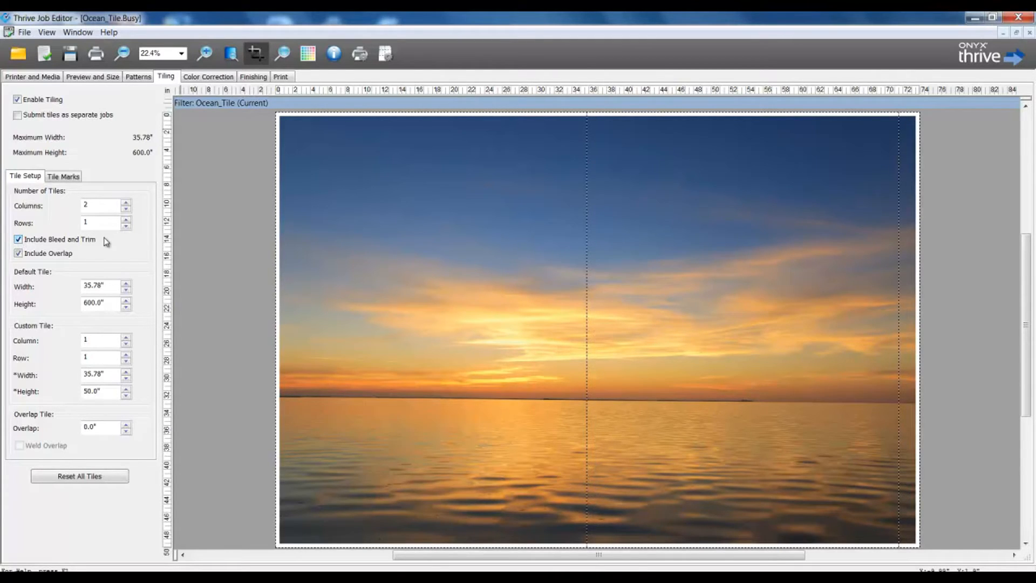
Reset the trim box to 0 and disable image bleed
left_click(253, 76)
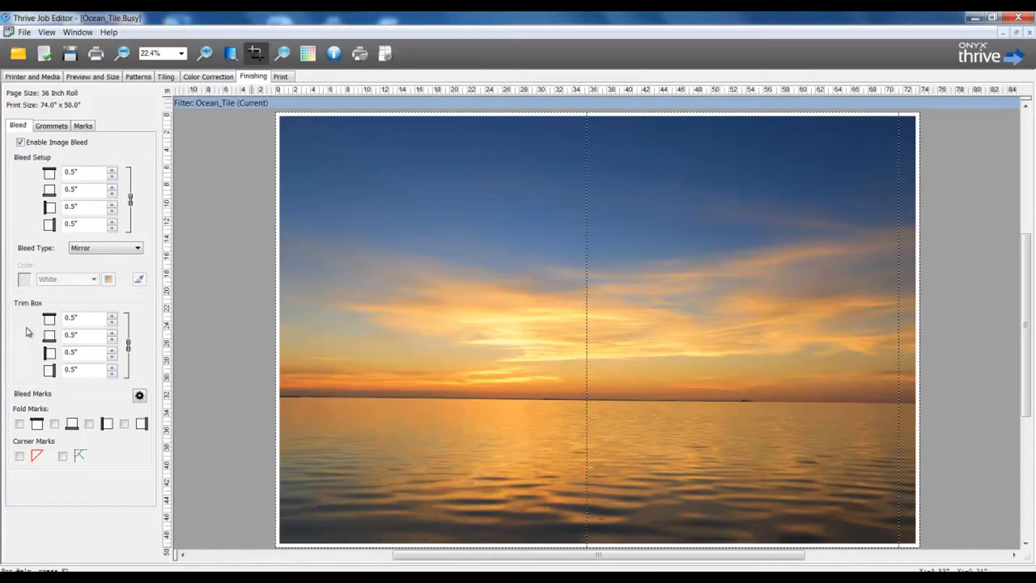
double_click(76, 317)
type("0")
left_click(21, 143)
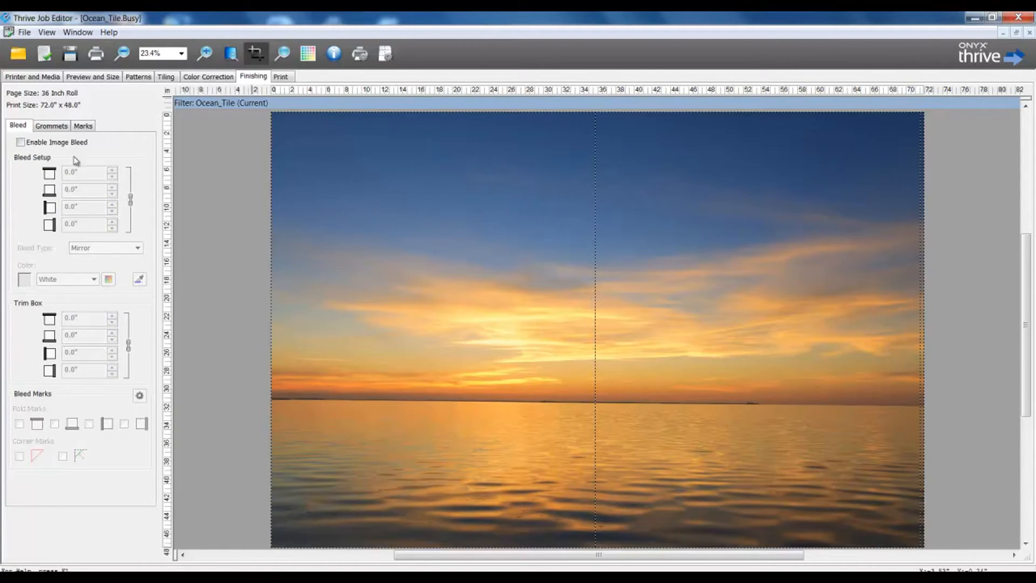
Set the tile overlap to 1 inch
left_click(162, 77)
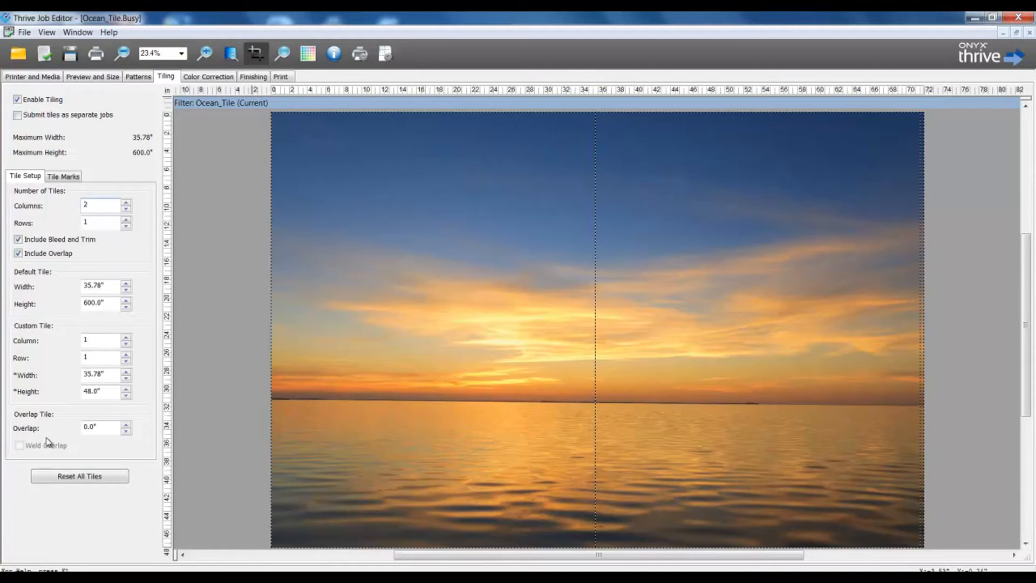
double_click(105, 428)
type("1")
key("Return")
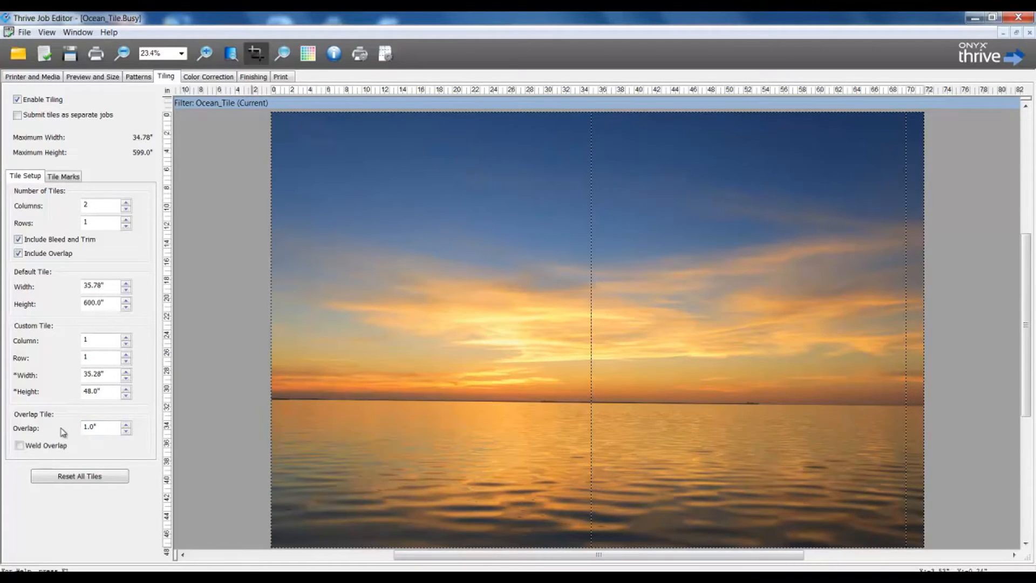
Alternate the tile overlap between 0 and 1 inch to compare the tile lines, leaving it at 1 inch
double_click(105, 428)
type("0")
key("Return")
double_click(101, 431)
type("1")
key("Return")
double_click(99, 428)
type("0")
key("Return")
double_click(107, 426)
type("1")
key("Return")
Enable Weld Overlap and turn on the tile overlap marks
left_click(19, 445)
left_click(68, 176)
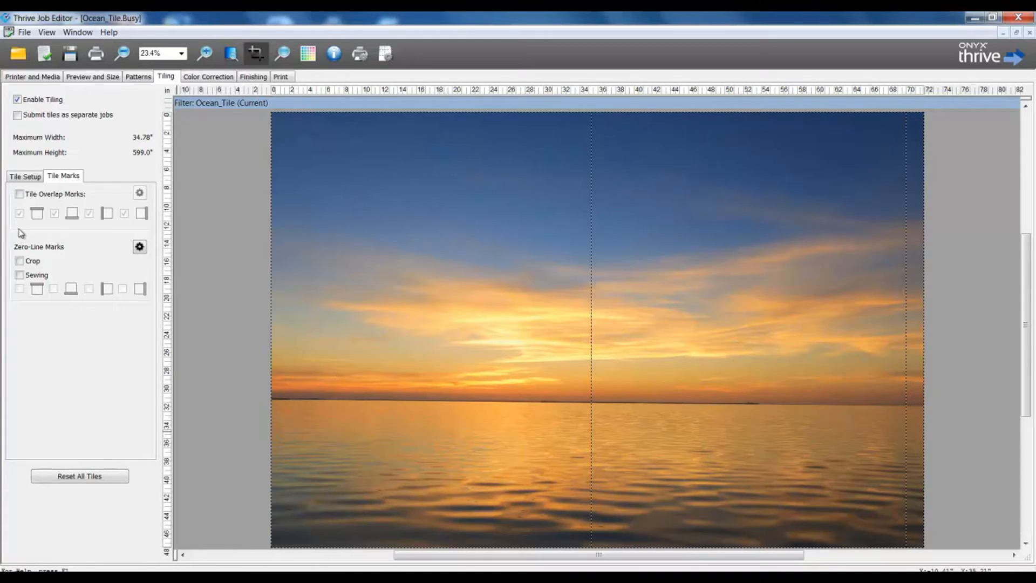
left_click(19, 194)
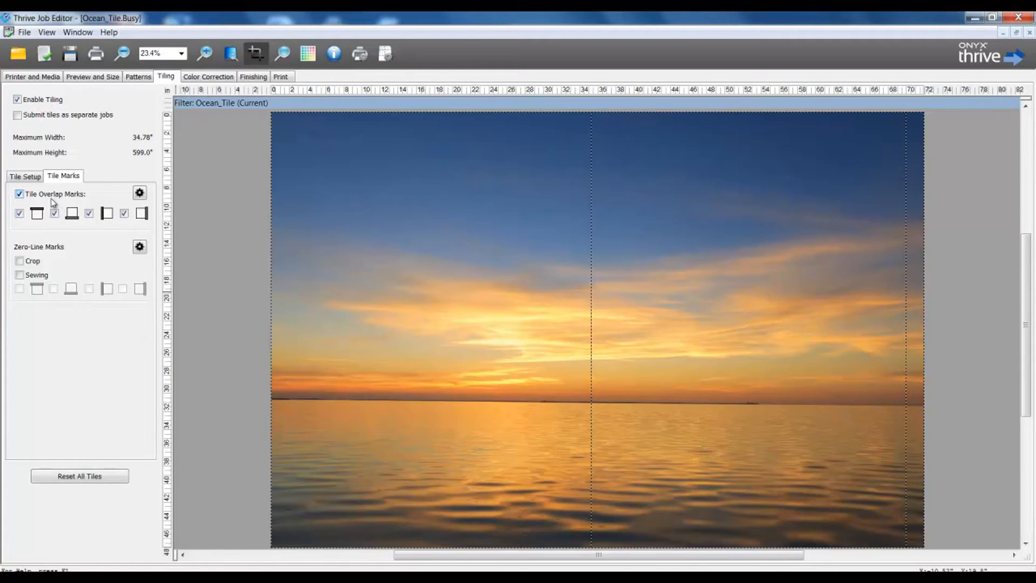
Set the tile overlap mark style to Solid Line with a 1px line width
left_click(140, 193)
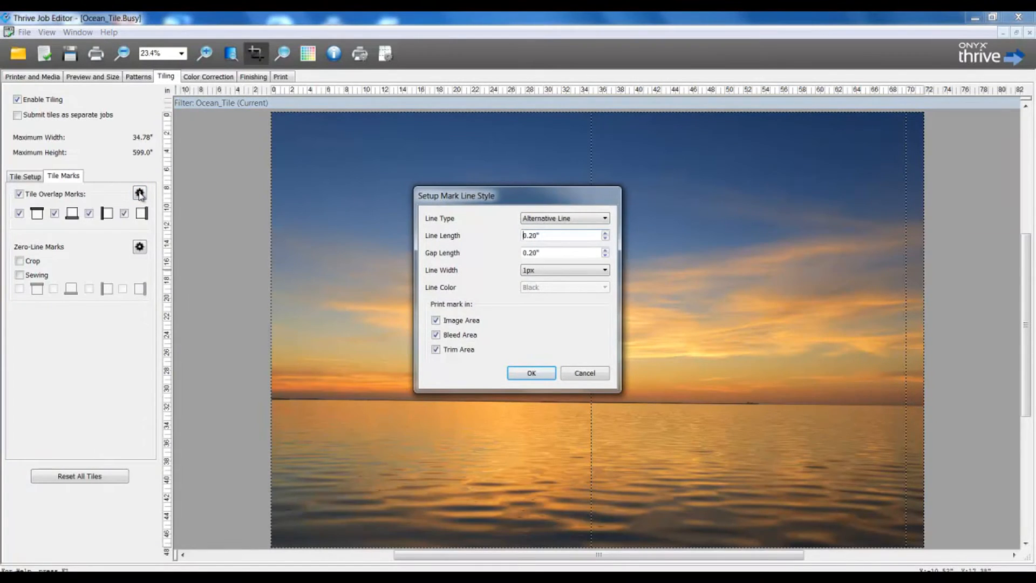
left_click(578, 217)
left_click(571, 227)
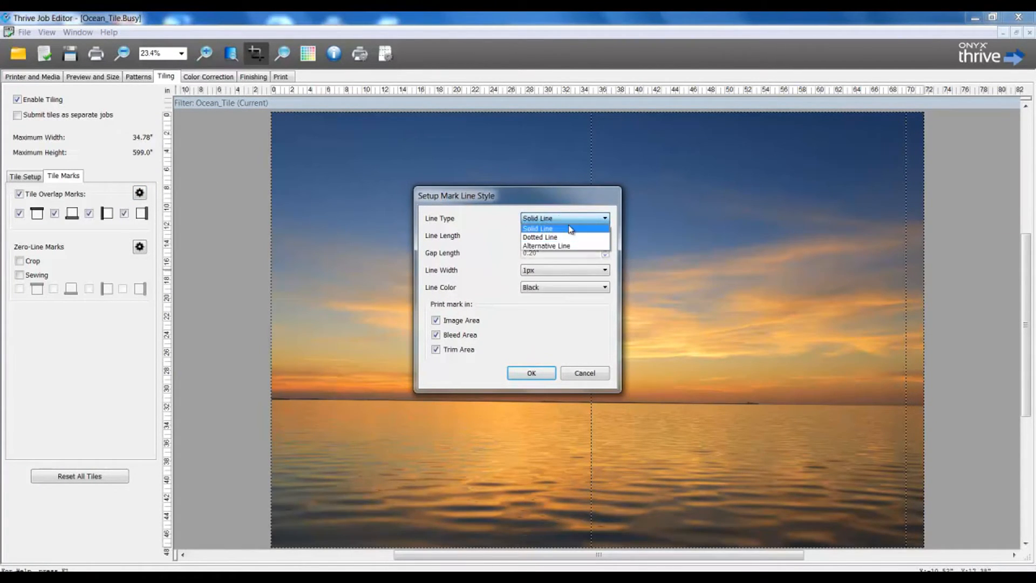
left_click(559, 289)
left_click(559, 293)
left_click(552, 272)
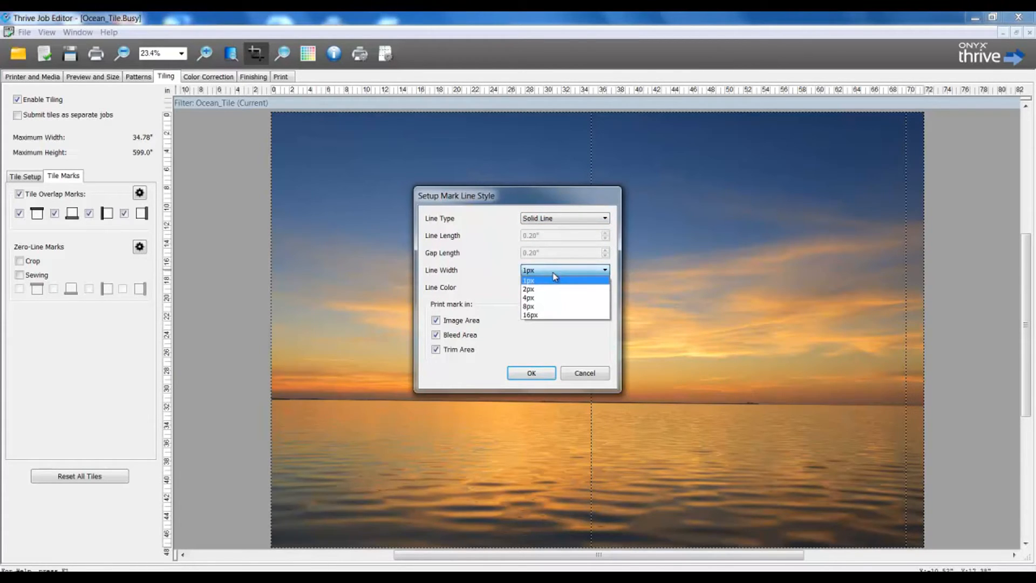
left_click(554, 279)
Try the Dotted Line type for the tile overlap marks and review the line color and line width options
left_click(555, 218)
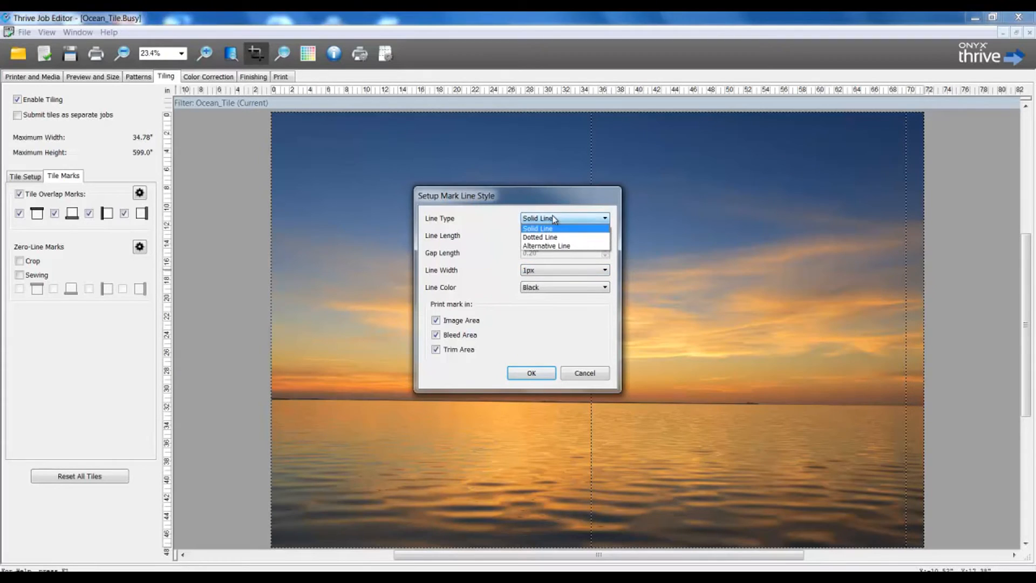
left_click(554, 239)
left_click(556, 288)
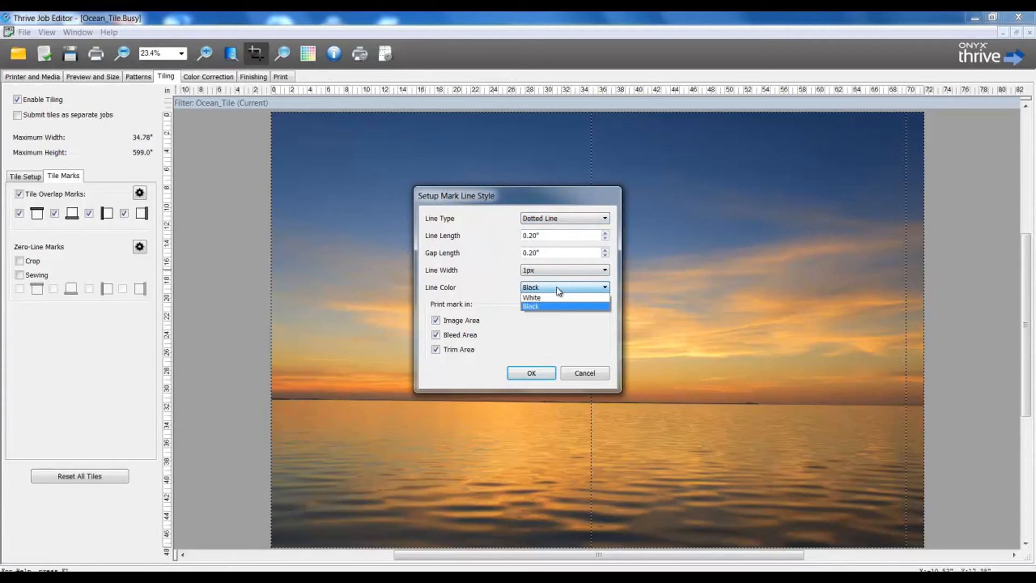
left_click(556, 287)
left_click(558, 271)
left_click(558, 271)
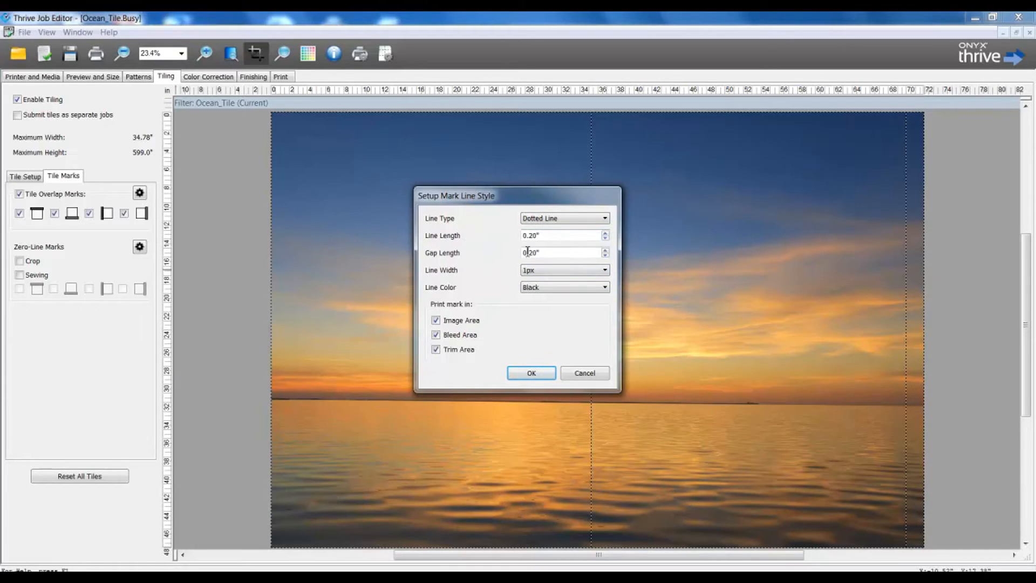
Set the tile overlap mark line type to Alternative Line and apply the line style
left_click(568, 219)
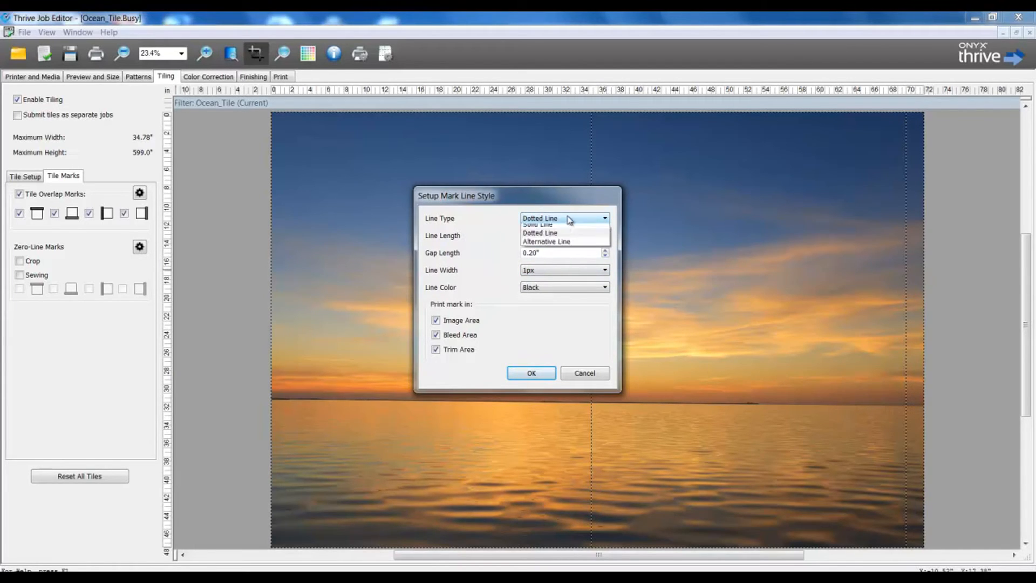
left_click(573, 246)
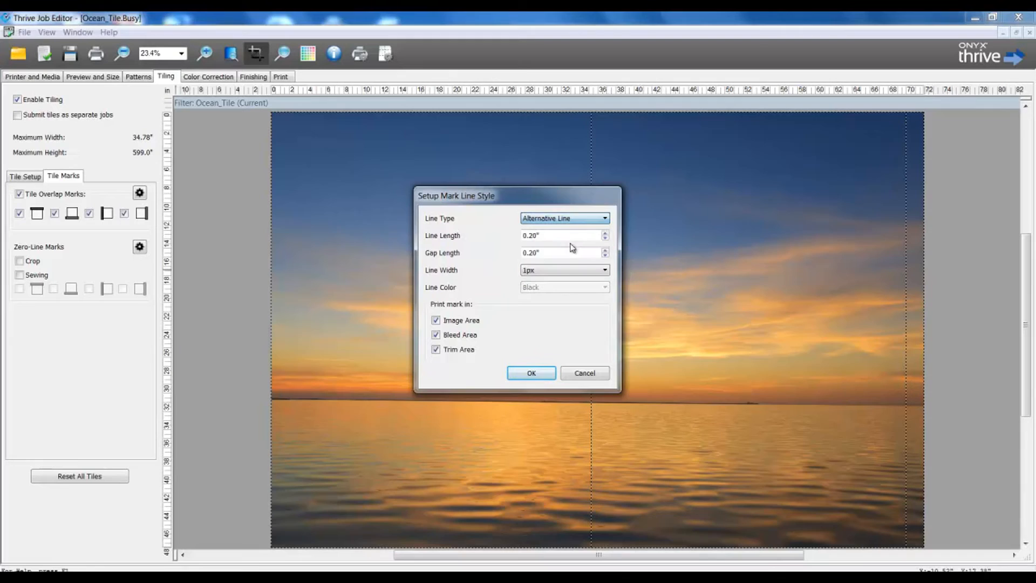
left_click(558, 274)
left_click(559, 274)
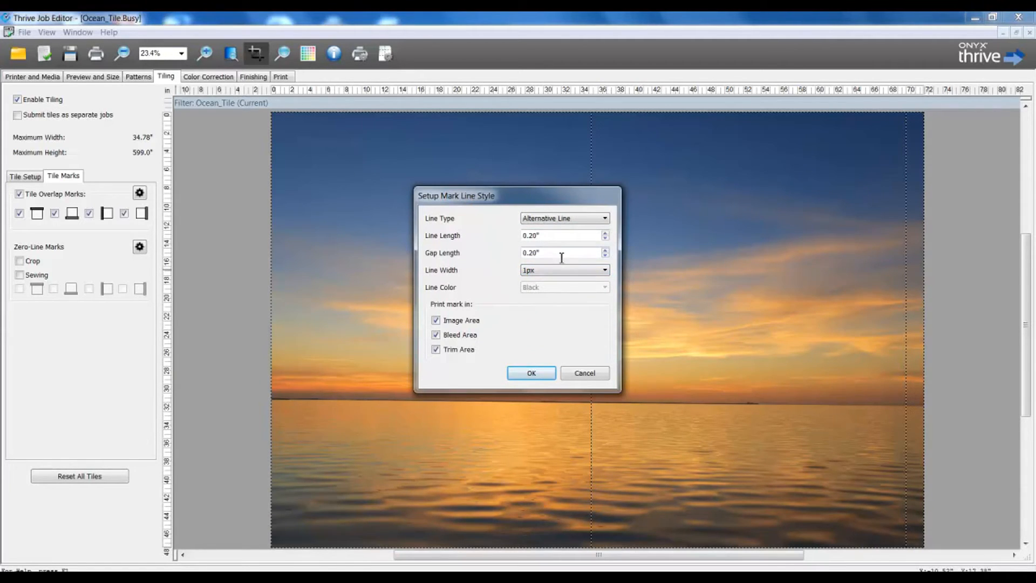
left_click(576, 220)
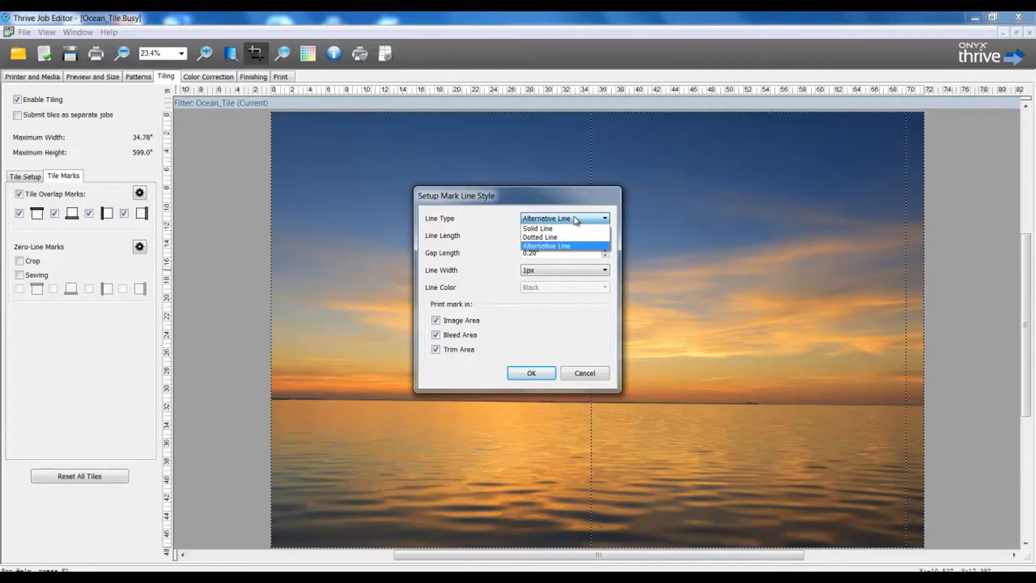
left_click(577, 220)
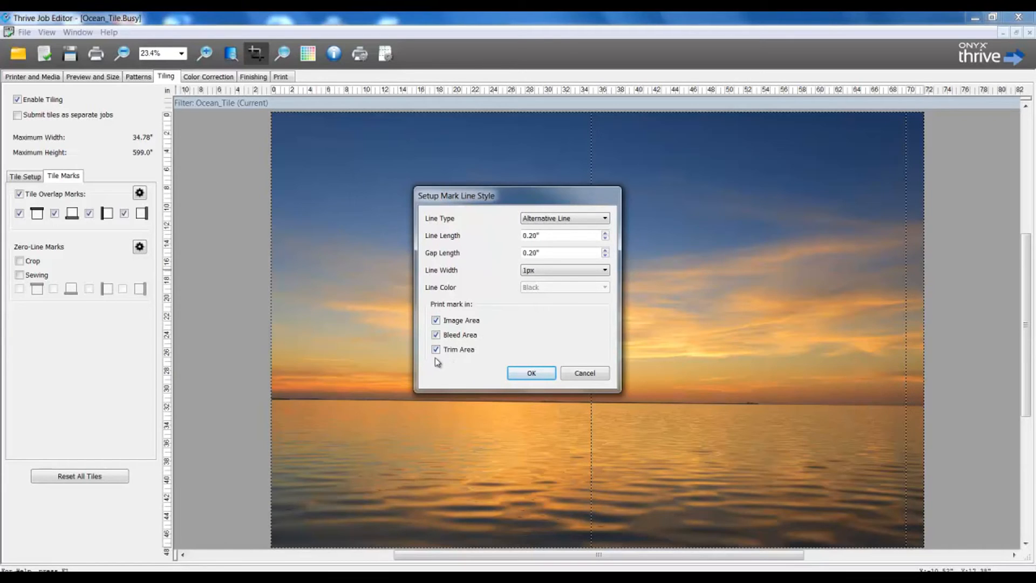
left_click(532, 372)
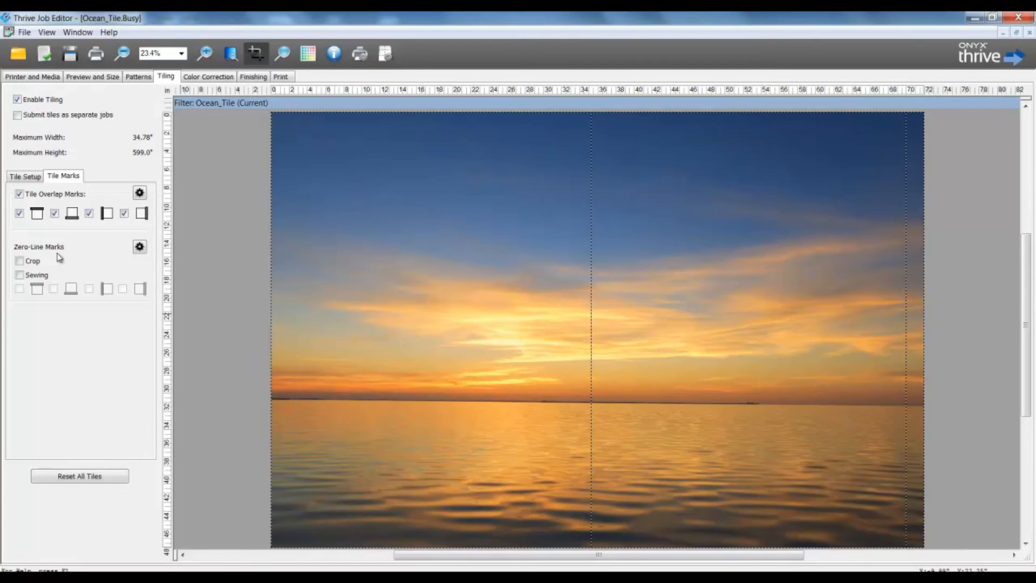
Enable the Sewing option for the zero-line marks
left_click(21, 260)
left_click(20, 276)
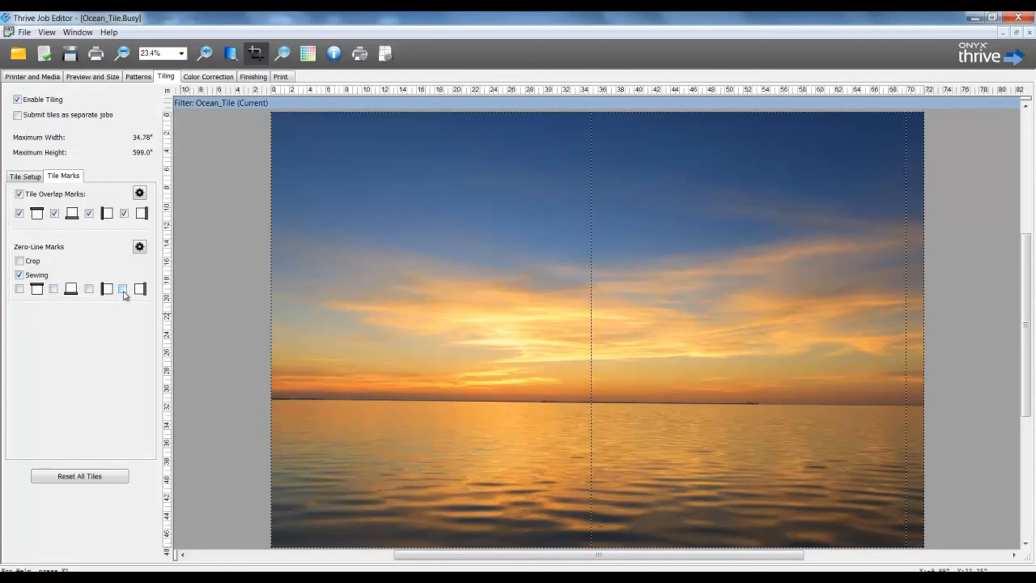
Try the Solid Line, Dotted Line and Alternative Line types for the zero-line marks, and discard the style changes
left_click(140, 247)
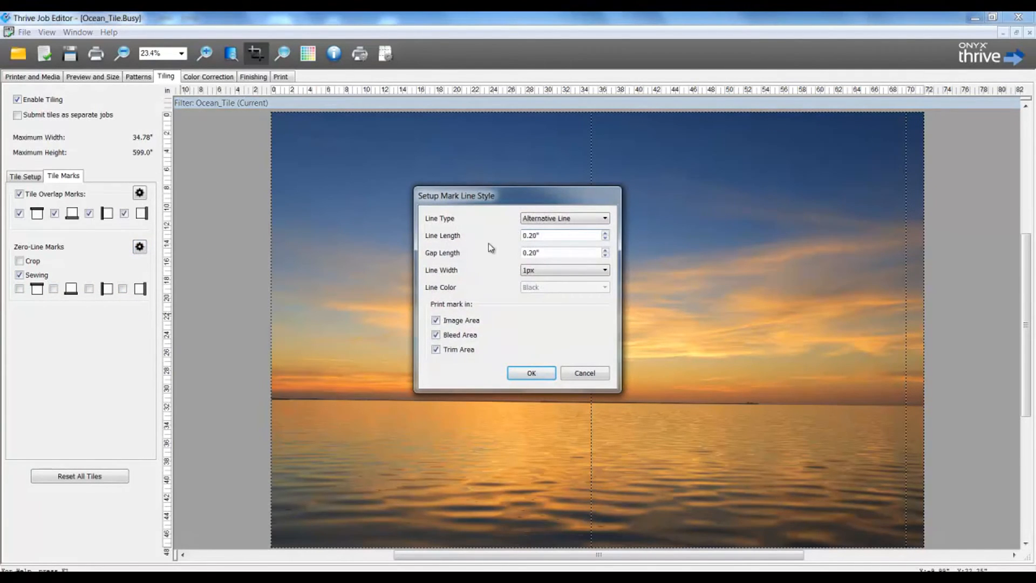
left_click(562, 218)
left_click(559, 229)
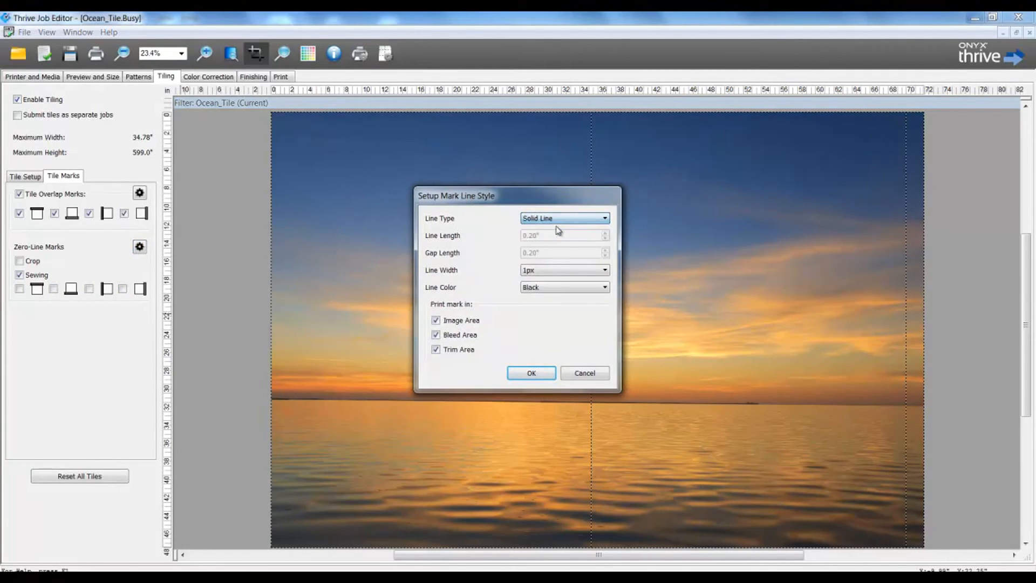
left_click(558, 220)
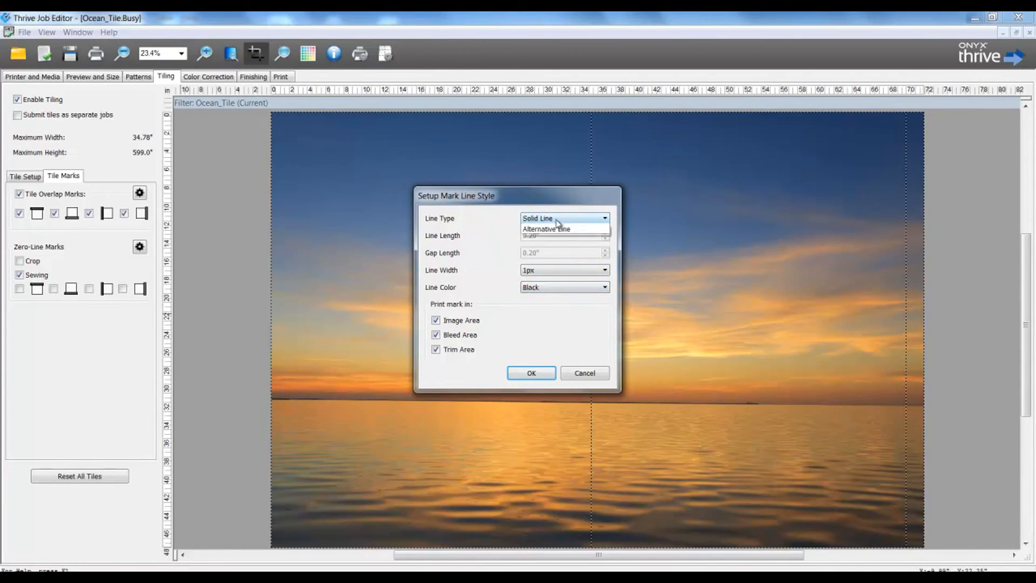
left_click(558, 237)
left_click(553, 288)
left_click(554, 296)
left_click(551, 219)
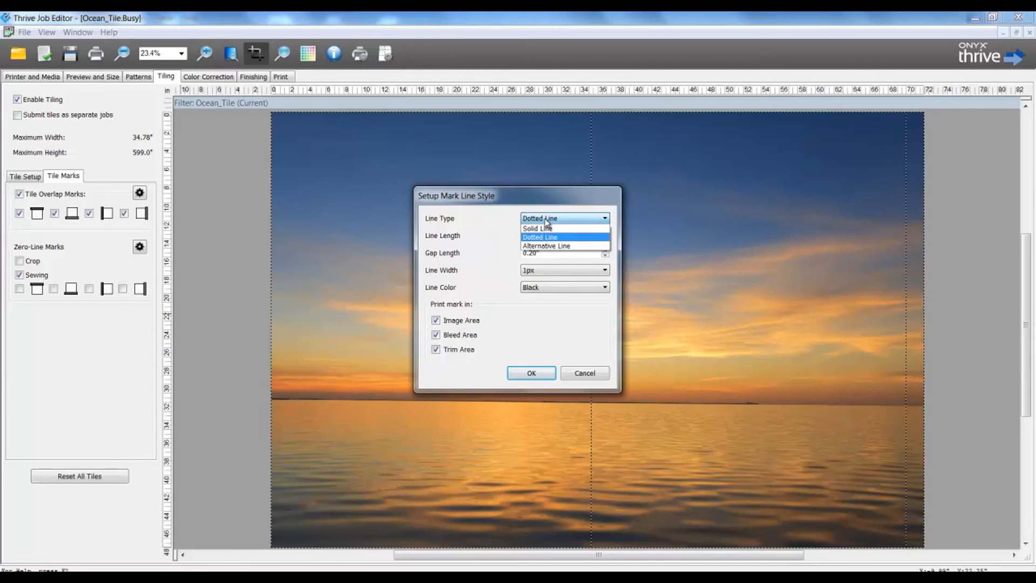
left_click(549, 244)
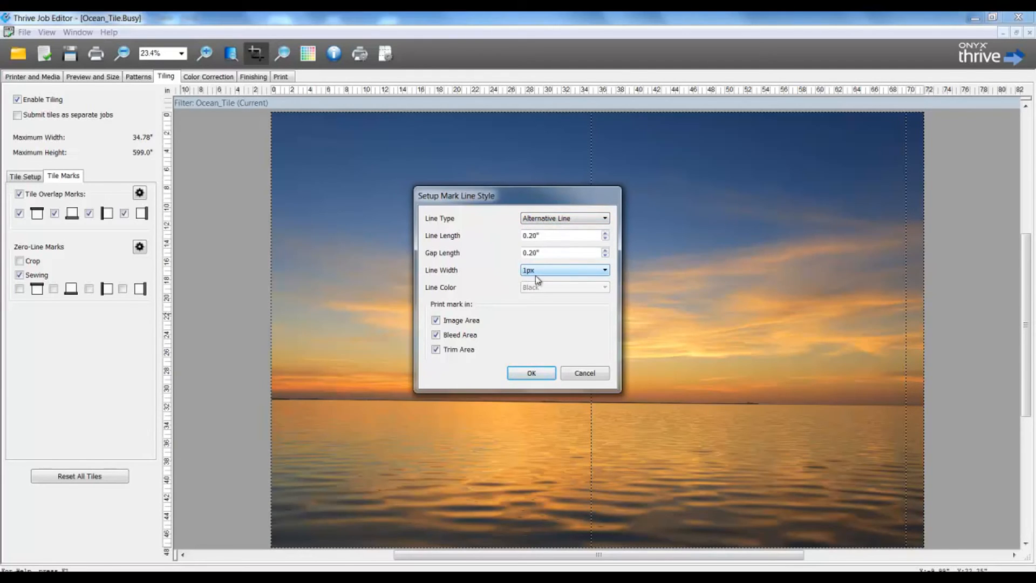
left_click(549, 219)
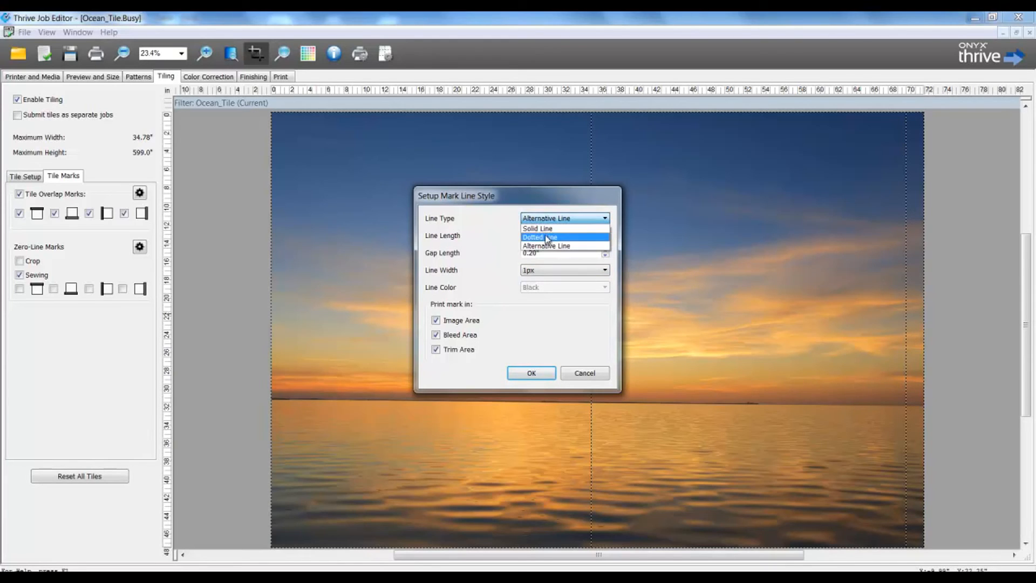
left_click(548, 238)
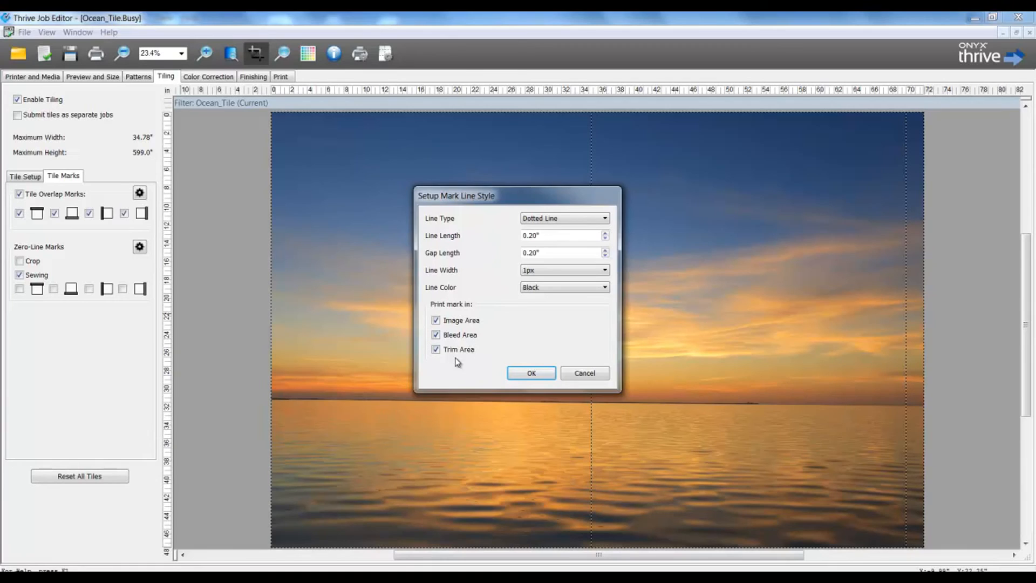
left_click(578, 374)
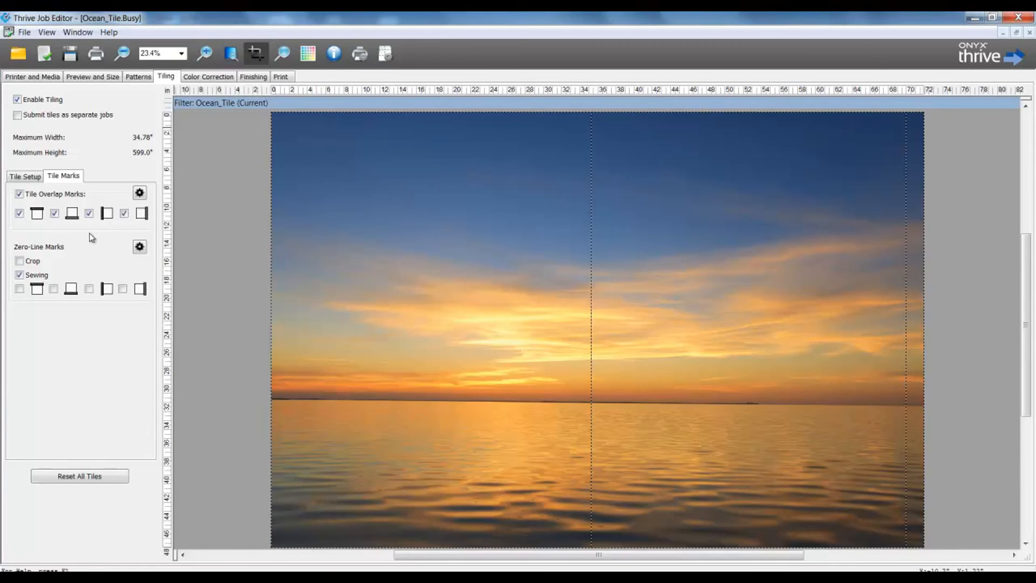
Enable submitting tiles as separate jobs and show the tile setup settings
left_click(29, 119)
left_click(25, 176)
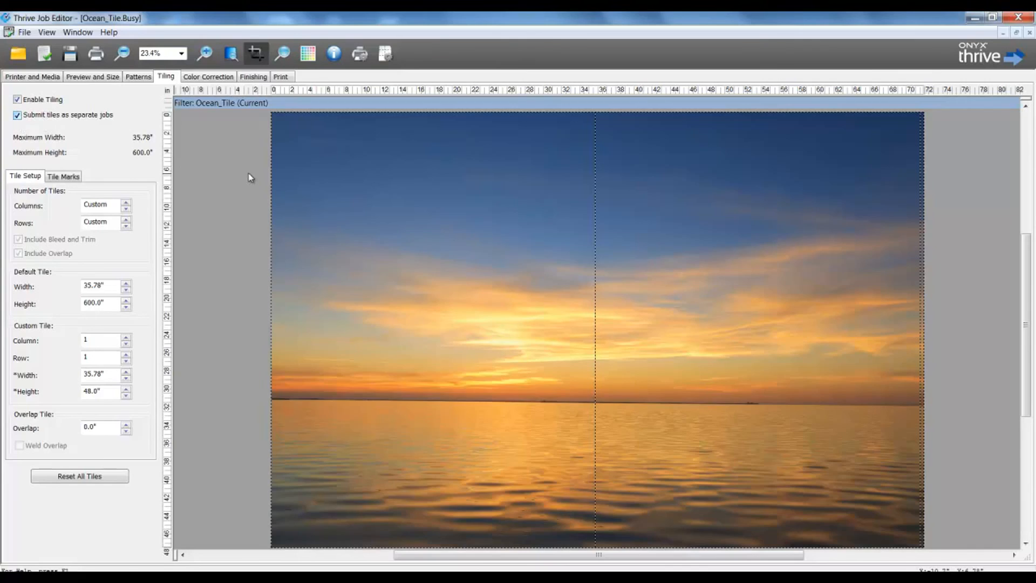
Switch to Thrive RIP-Queue and enable Flip every other tile in the Canon_iPF840 printer's Conserve Media placement strategy
key("alt+Tab")
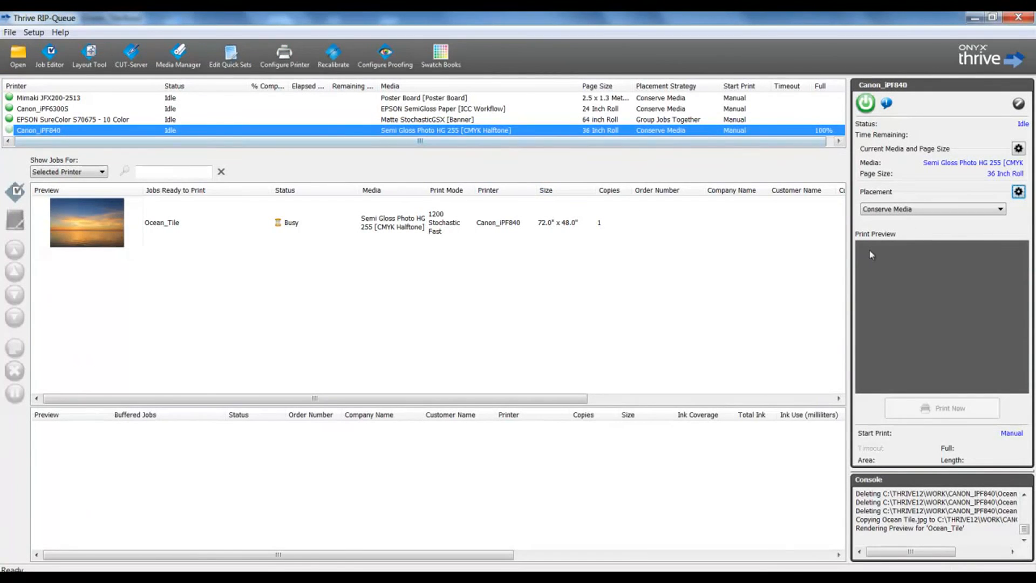
left_click(1019, 192)
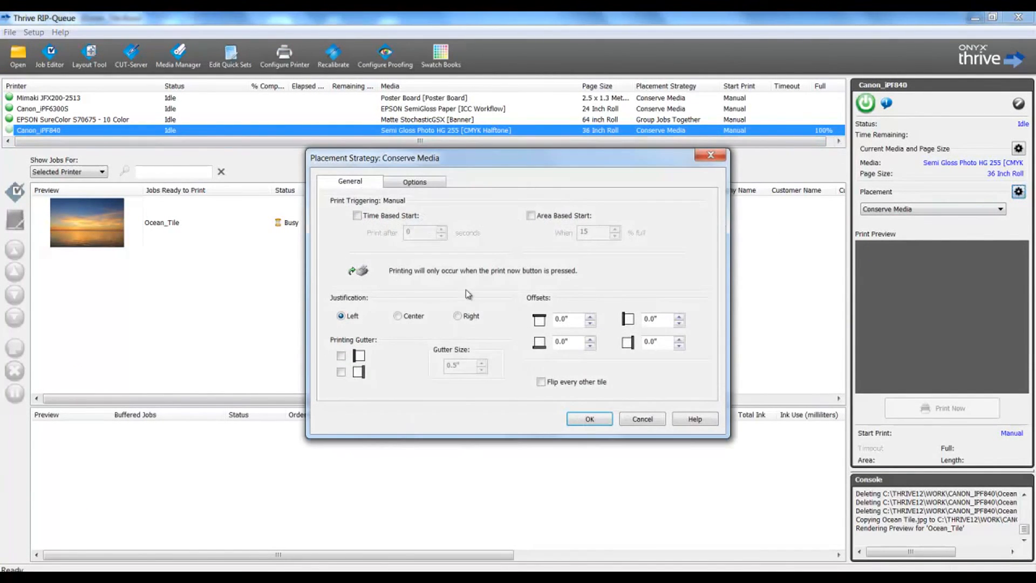
left_click(541, 383)
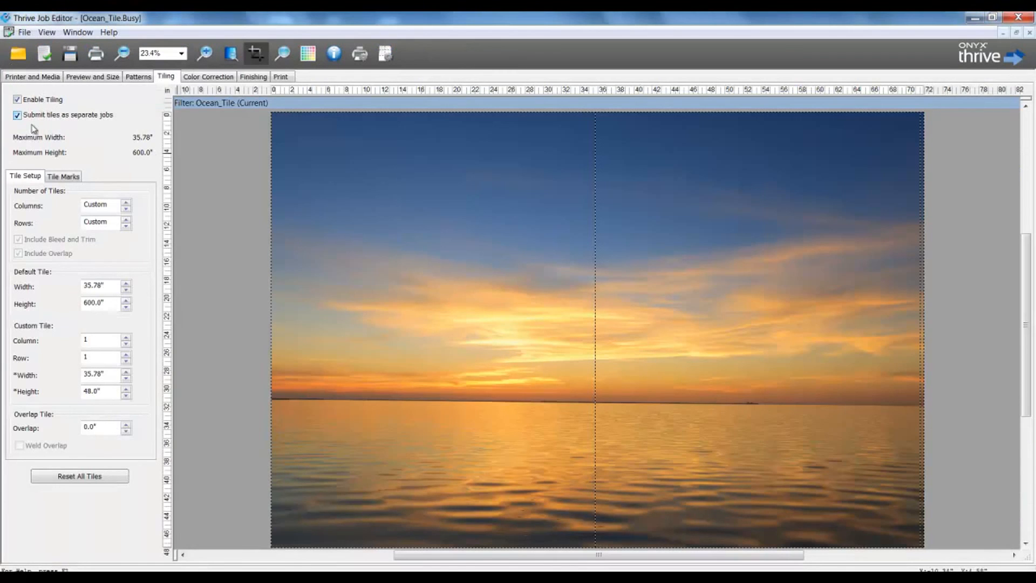
Toggle the option to submit tiles as separate jobs for the Ocean_Tile job in Thrive Job Editor
left_click(18, 116)
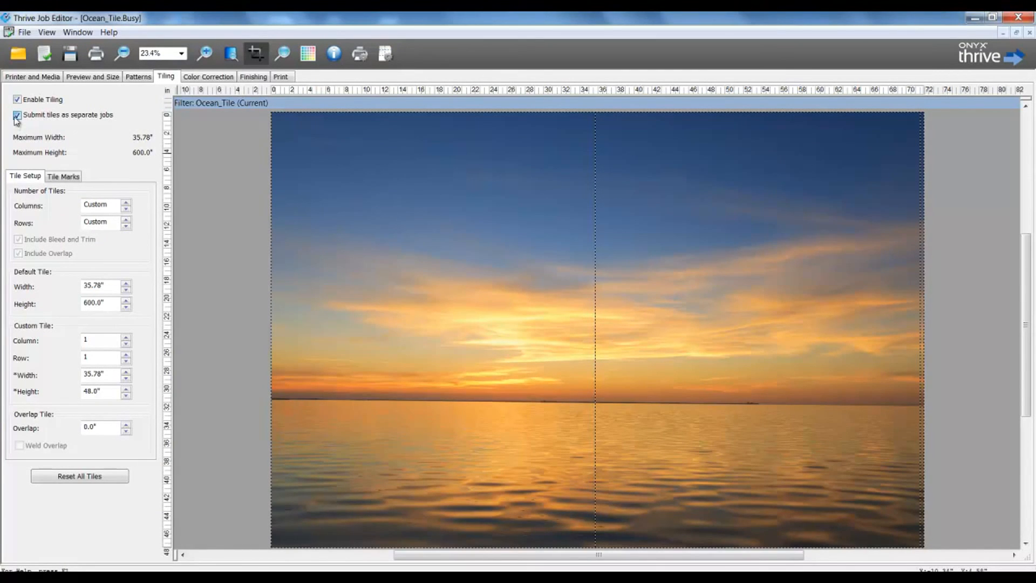